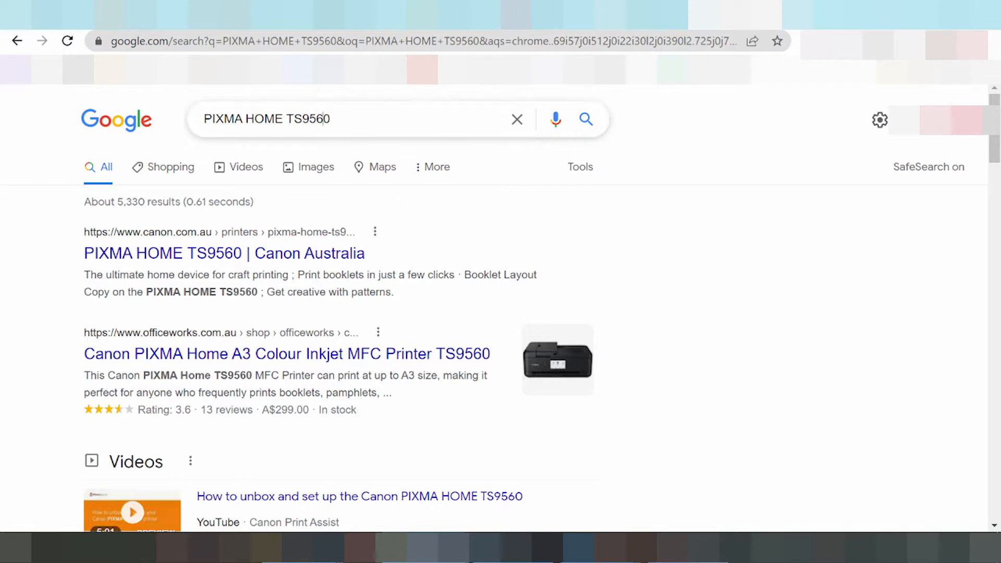
Search the web for "PIXMA HOME TS9560 driver download"
click(324, 125)
text(dr)
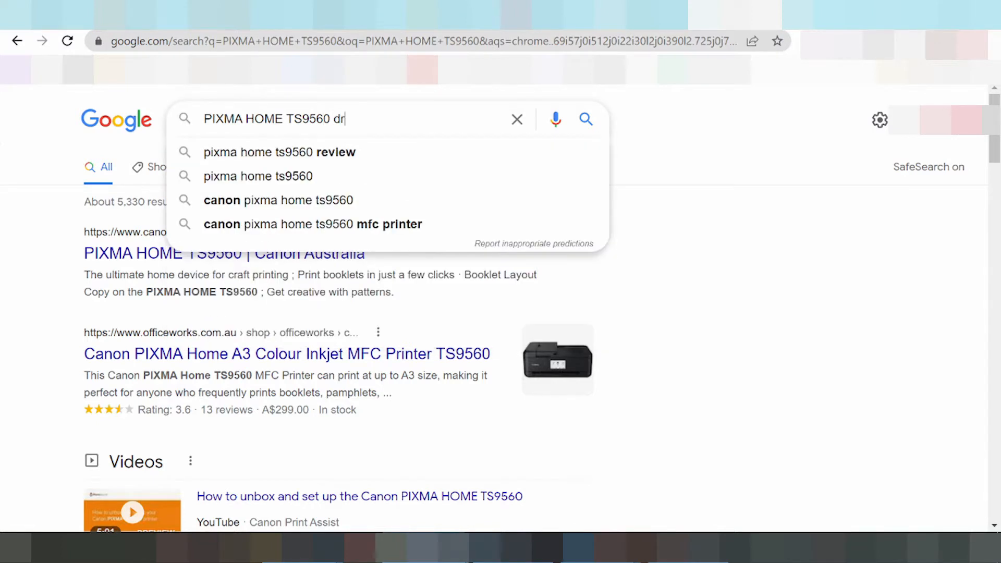
text(iver download)
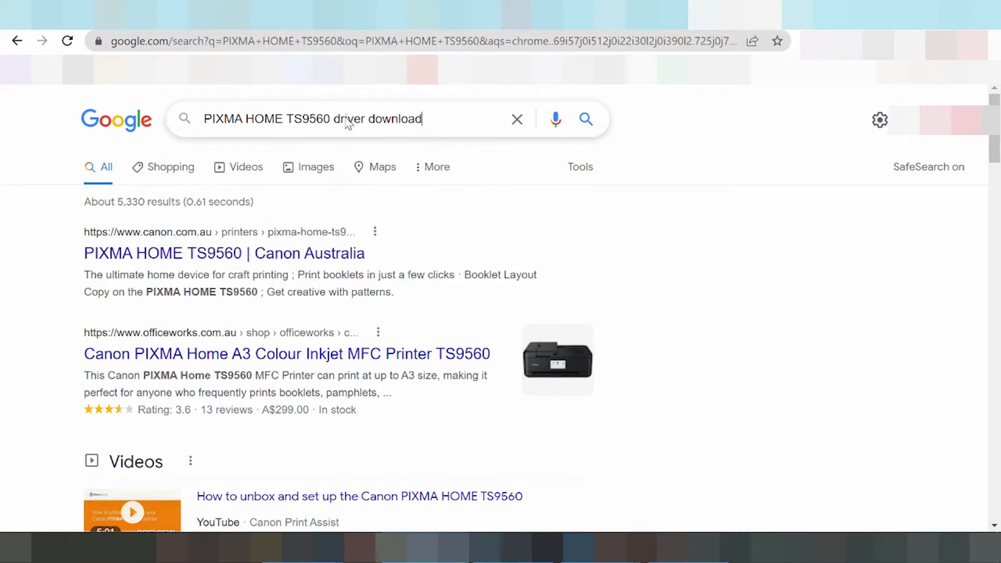
key(Return)
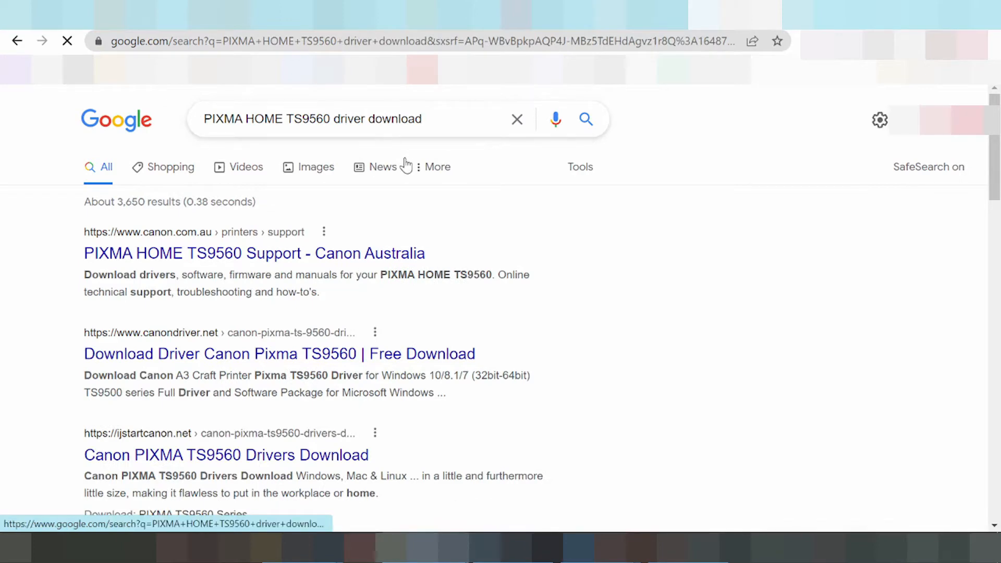
Look through the search results and open Canon Australia's PIXMA HOME TS9560 Support page
scroll(566, 185, down, 3)
scroll(567, 179, down, 10)
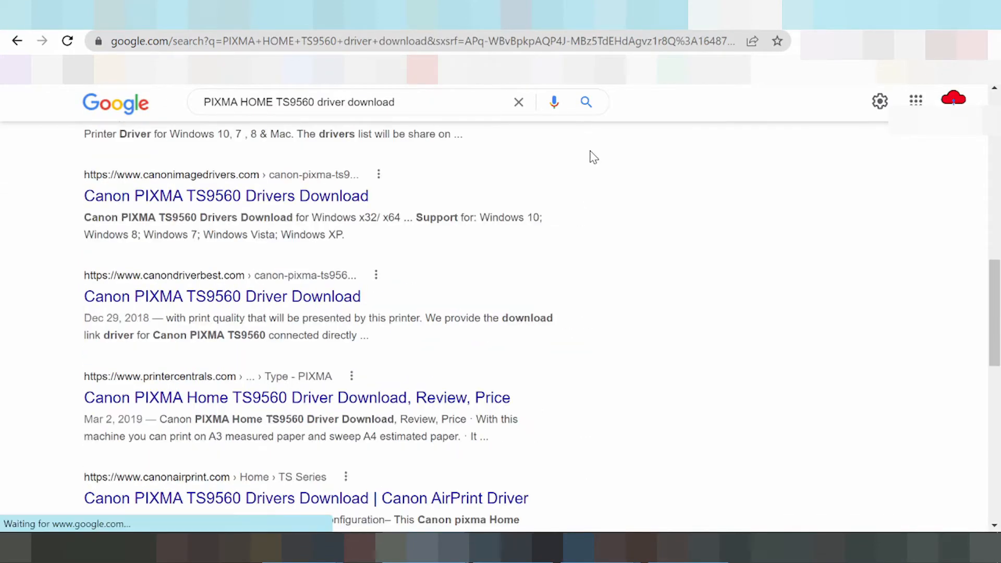
scroll(593, 156, down, 5)
scroll(593, 156, down, 3)
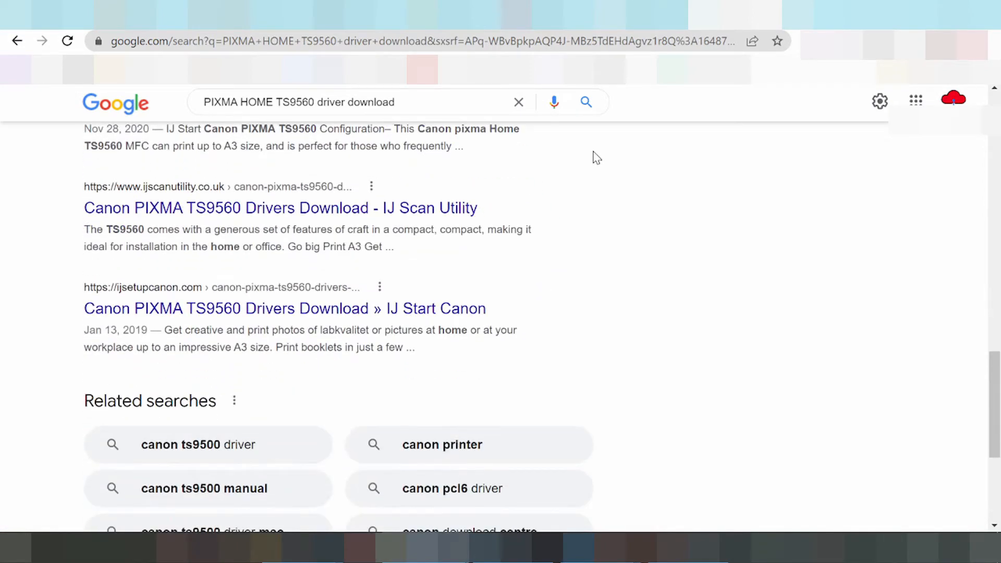
scroll(595, 167, up, 20)
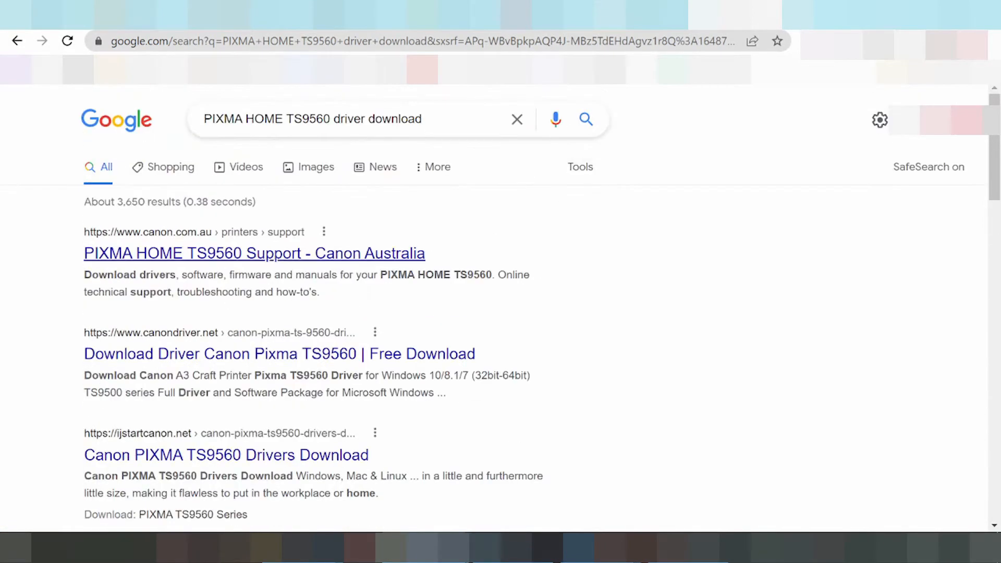
click(185, 255)
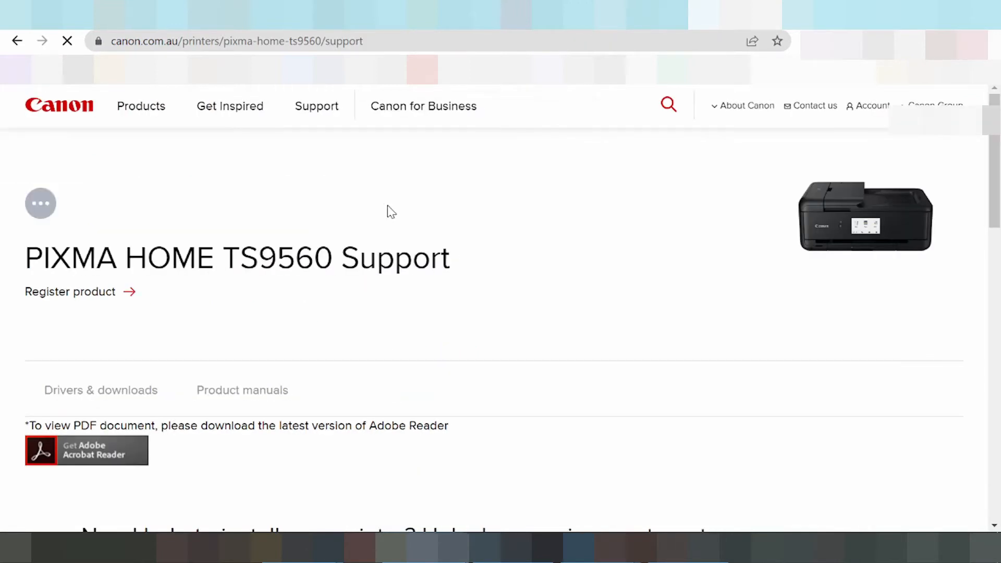
Check which OS versions the support page offers for Linux and Mac downloads by switching between those two categories
scroll(454, 228, down, 1)
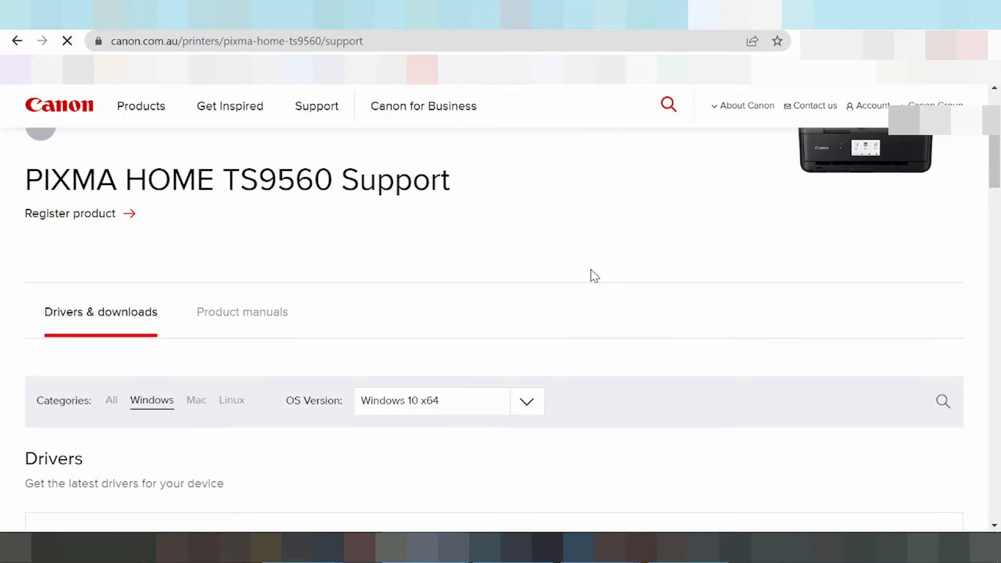
scroll(594, 276, down, 3)
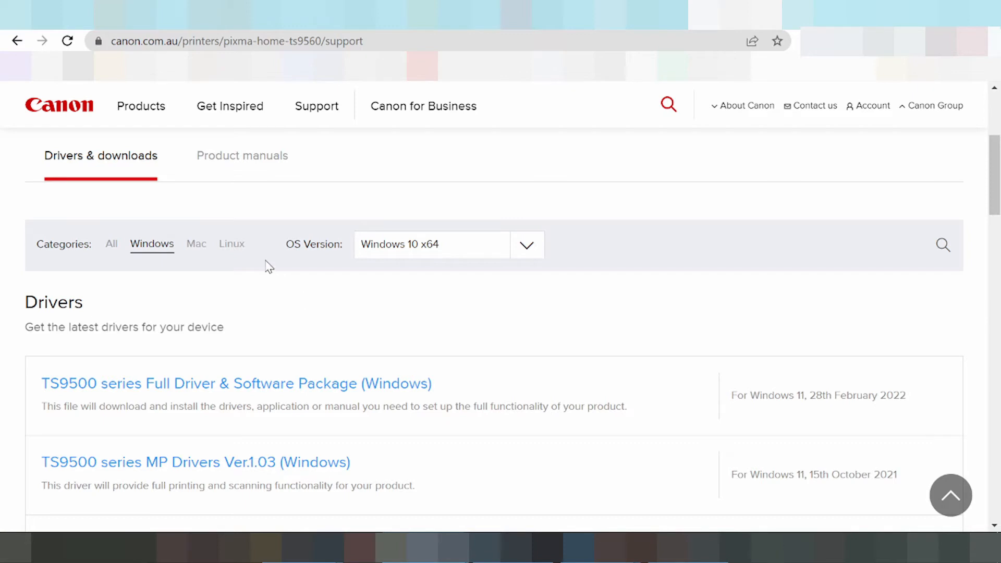
click(231, 246)
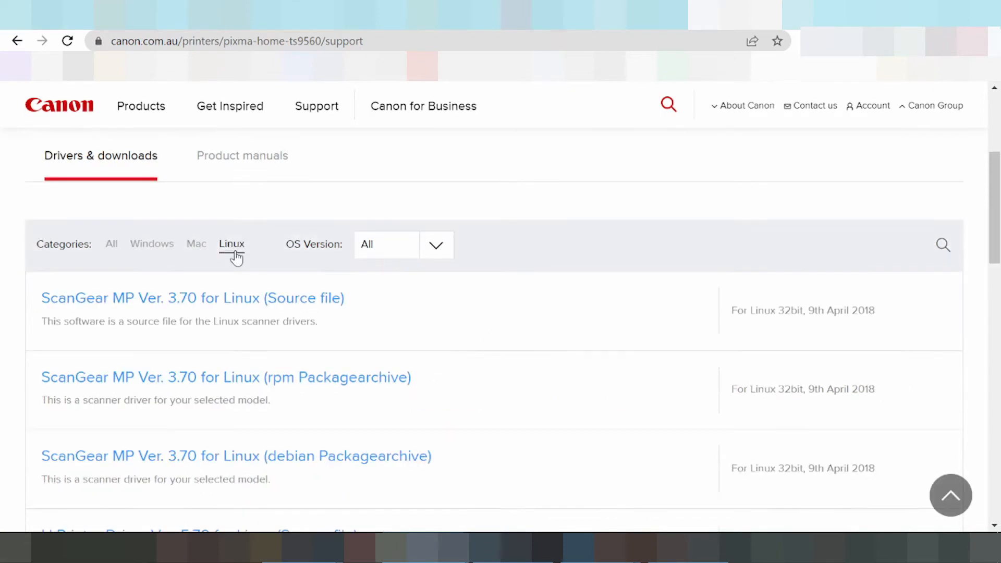
click(440, 251)
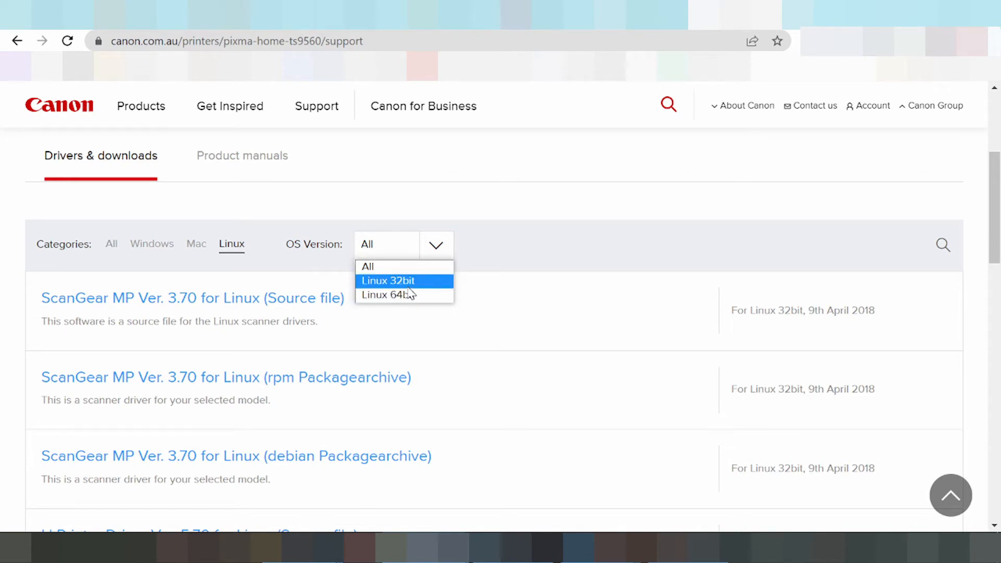
click(425, 204)
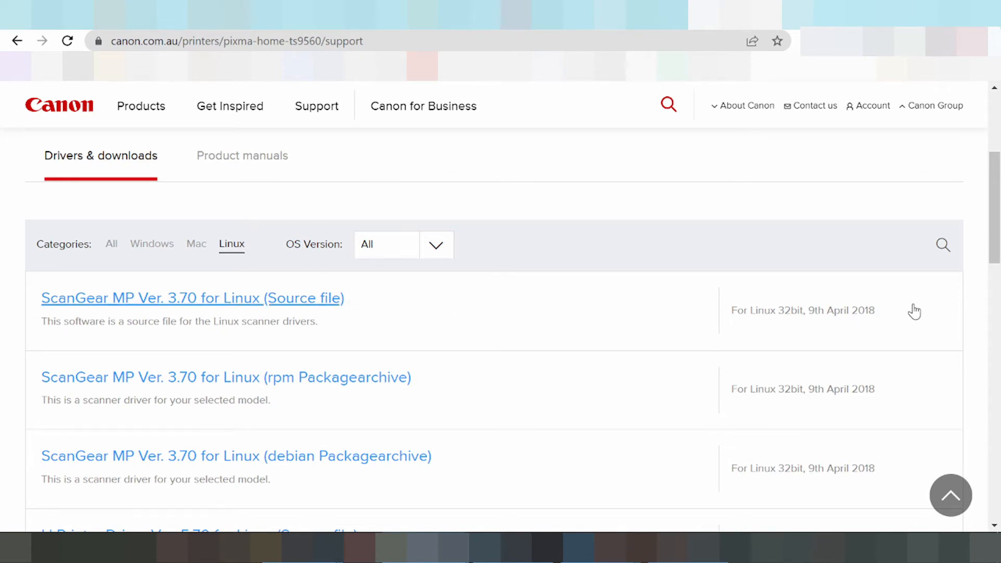
drag(970, 314, 737, 310)
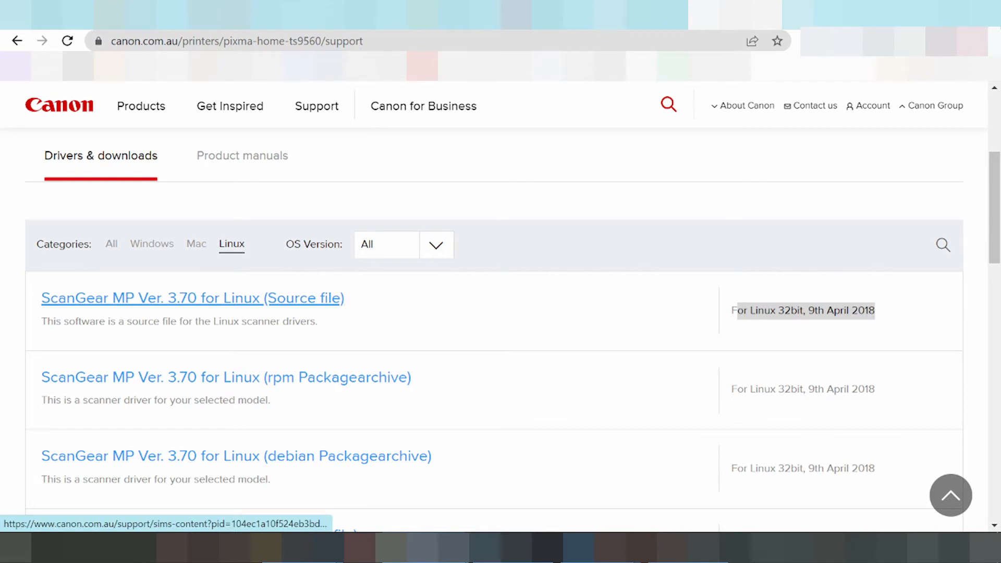
click(189, 251)
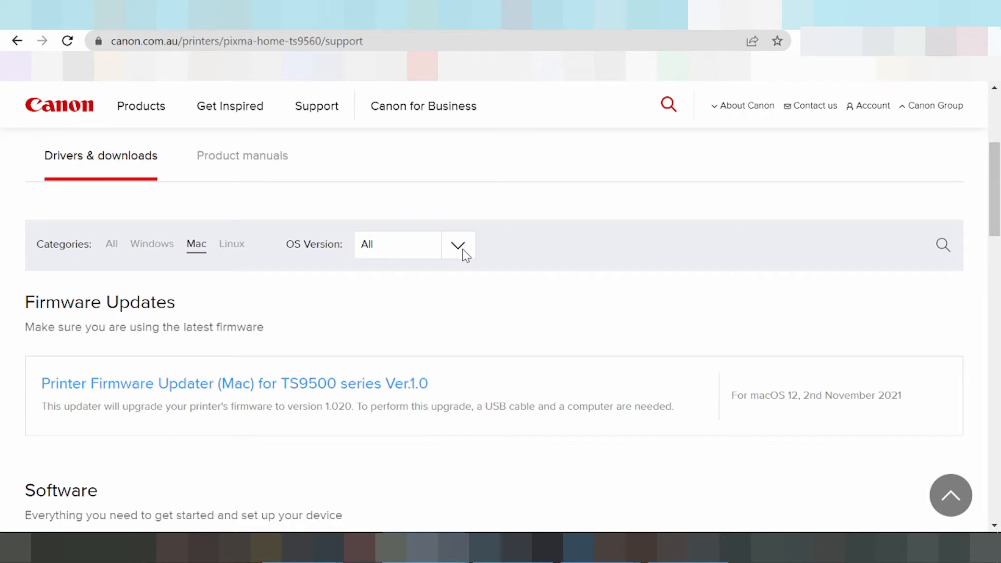
click(459, 250)
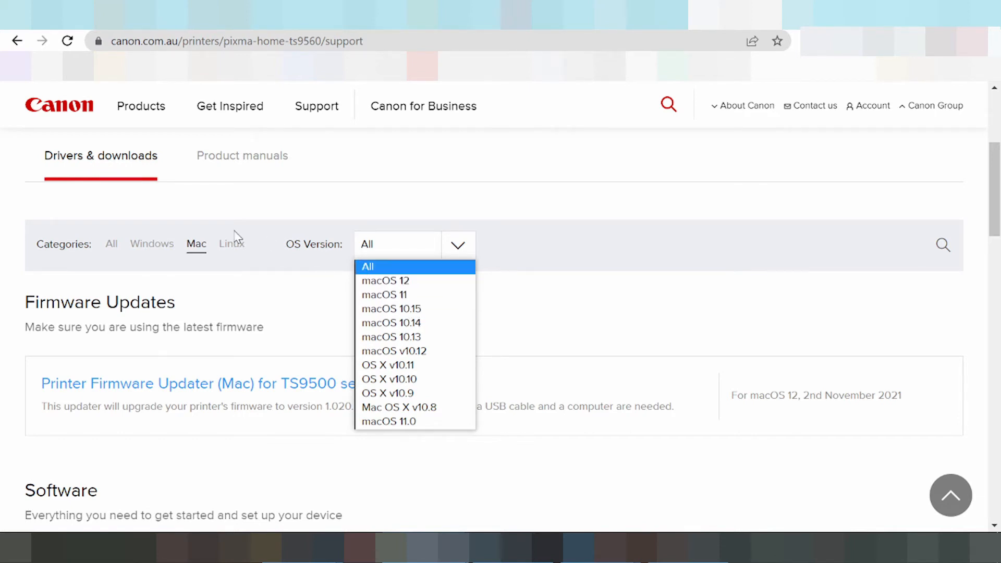
Filter the printer's downloads to the Windows category with Windows 11 as the OS version
click(144, 253)
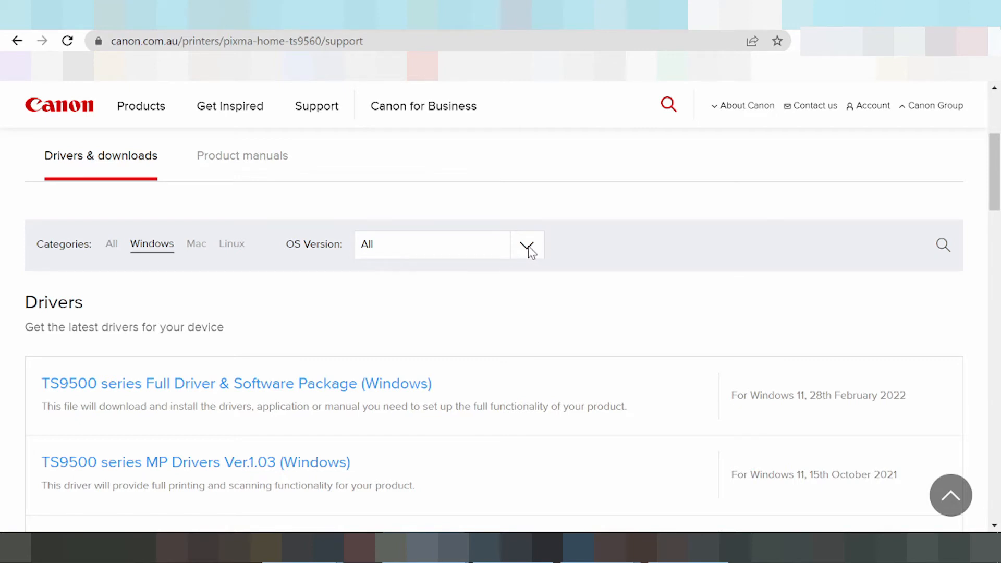
click(528, 246)
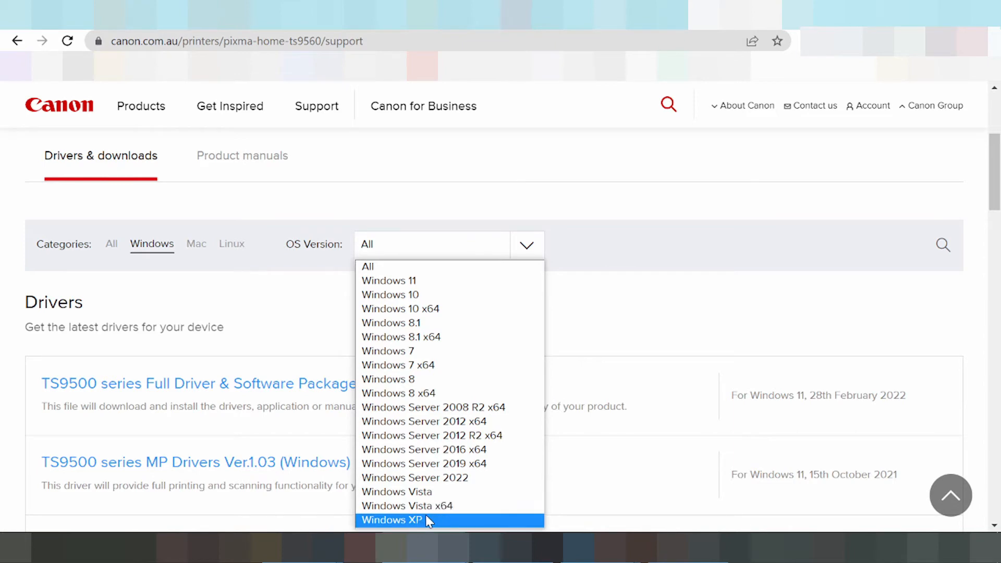
click(470, 214)
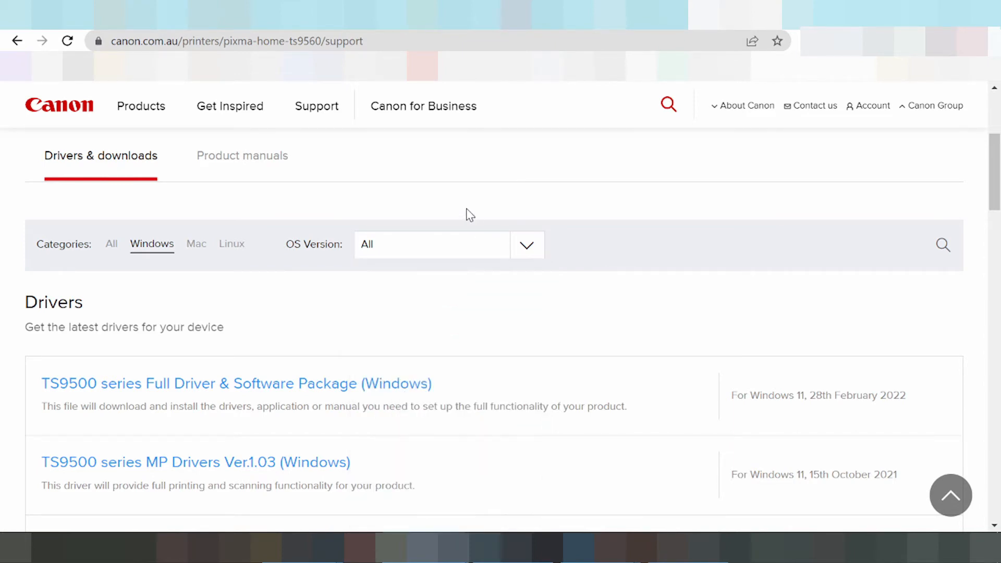
click(523, 245)
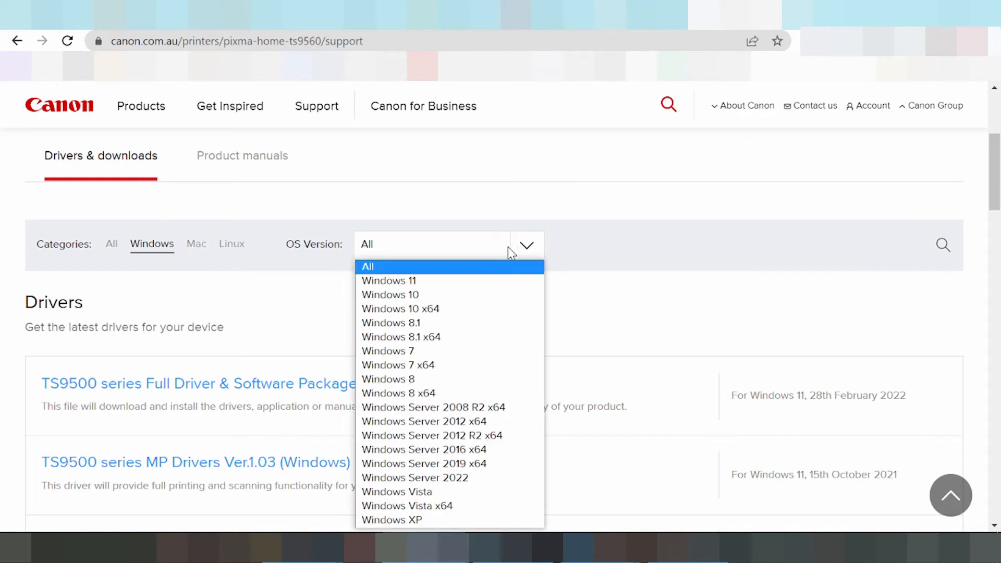
click(396, 281)
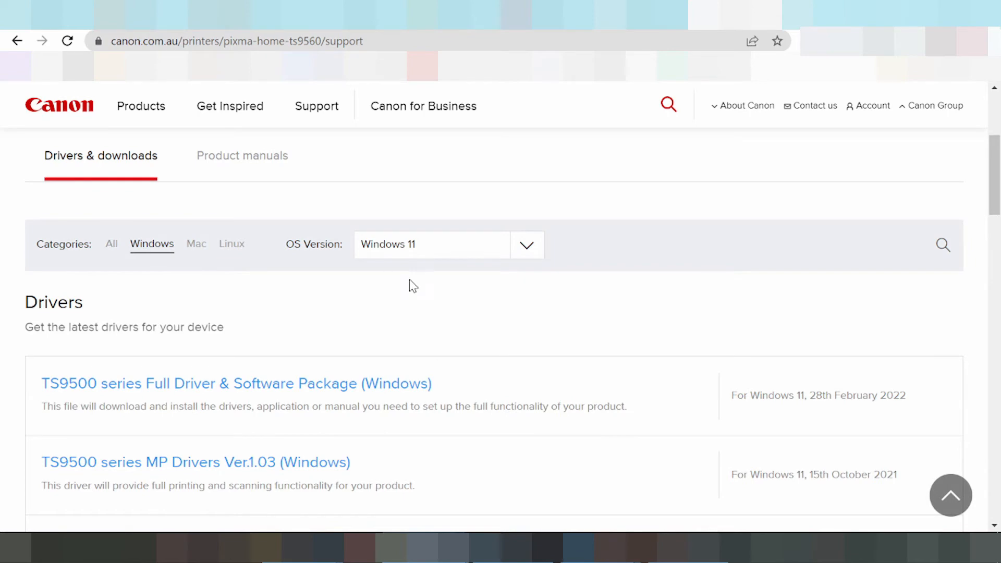
Examine the drivers, firmware updates and software listed for Windows 11, including the full driver package's OS and release date
scroll(598, 256, down, 4)
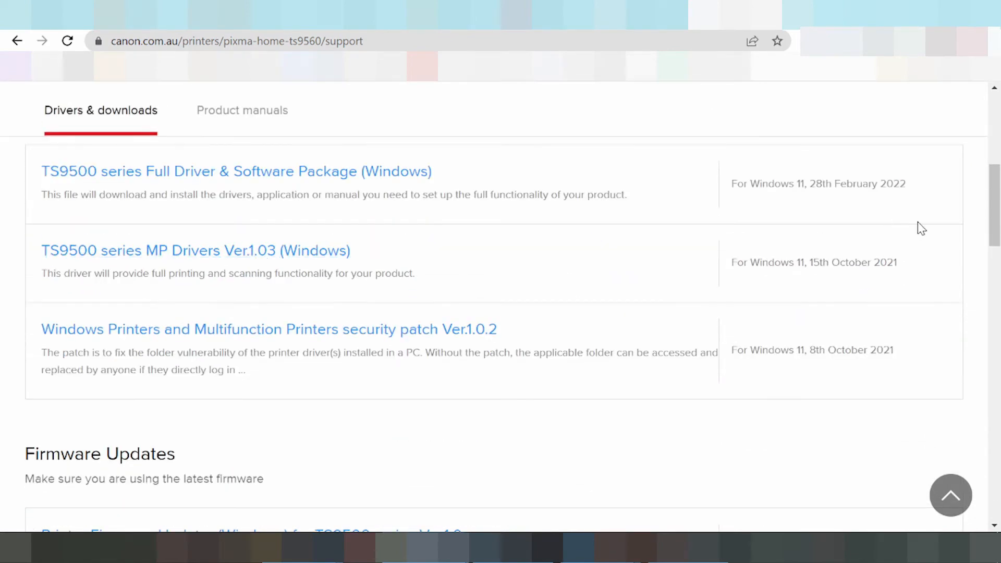
scroll(921, 228, up, 1)
drag(937, 262, 751, 262)
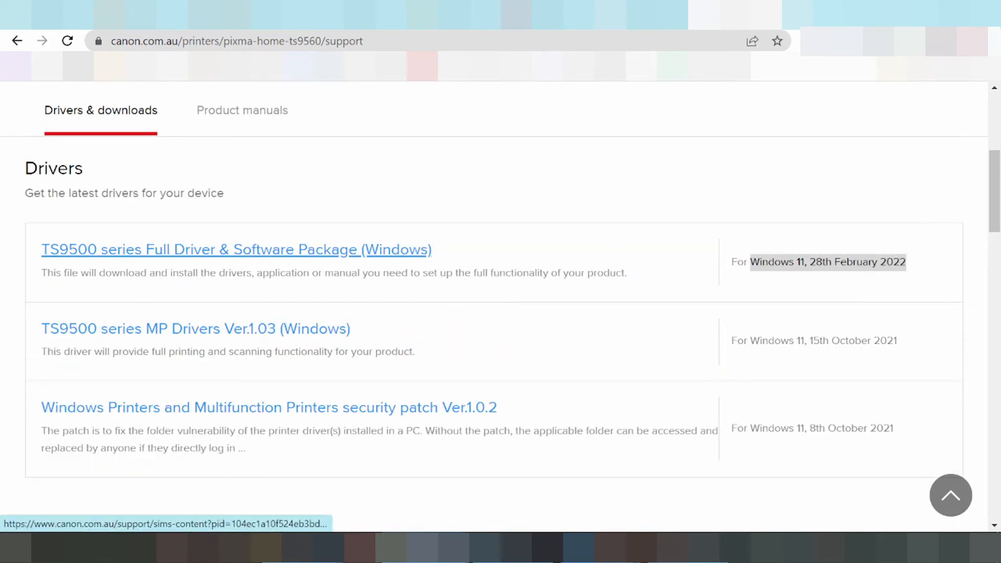
click(660, 211)
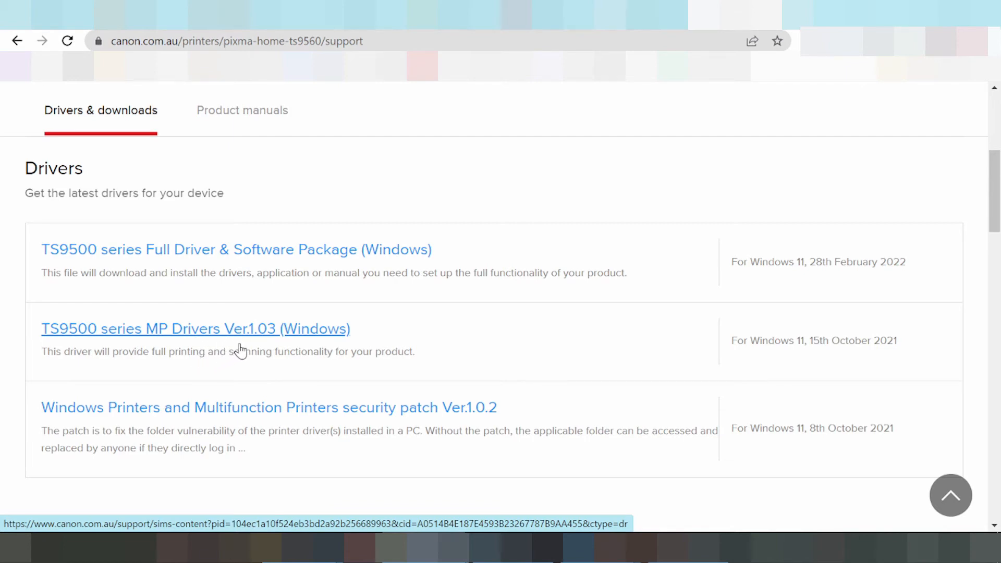
scroll(237, 334, down, 1)
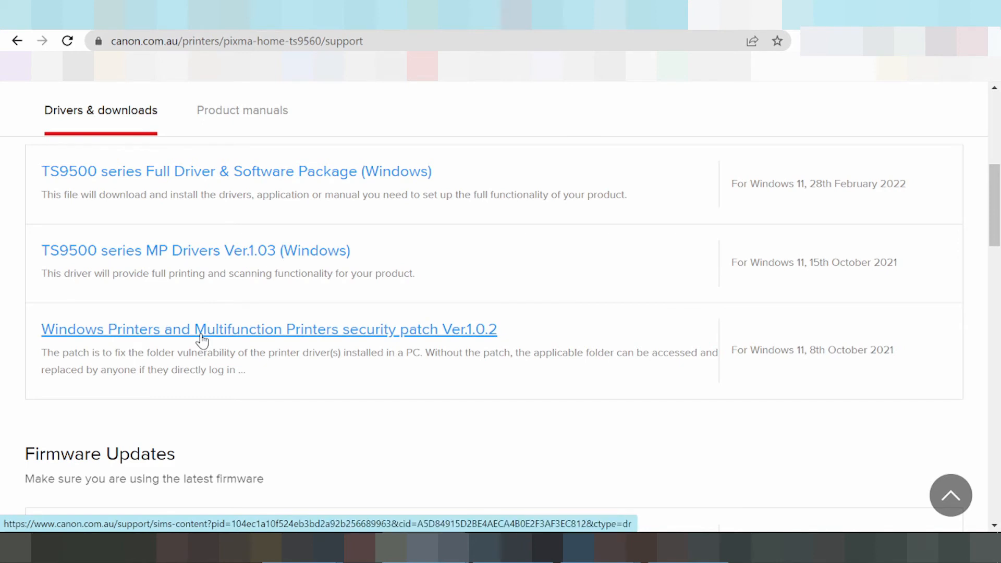
scroll(213, 339, down, 2)
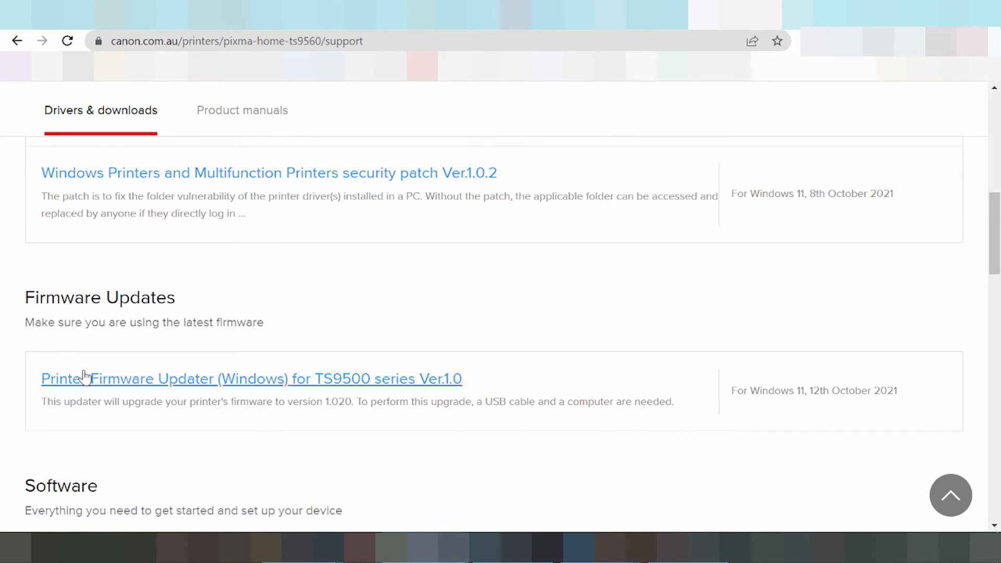
scroll(273, 330, down, 3)
scroll(278, 315, down, 1)
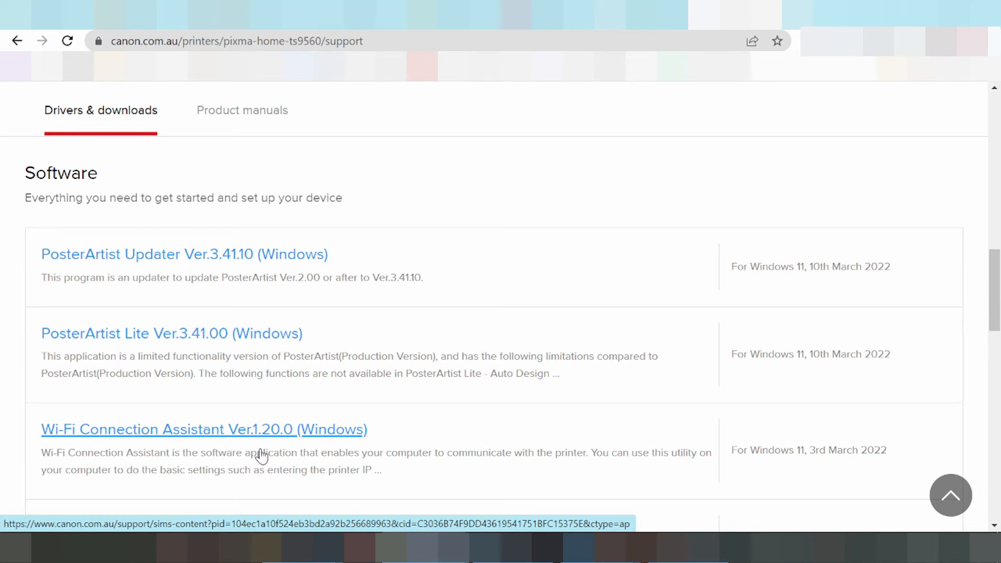
scroll(370, 375, down, 3)
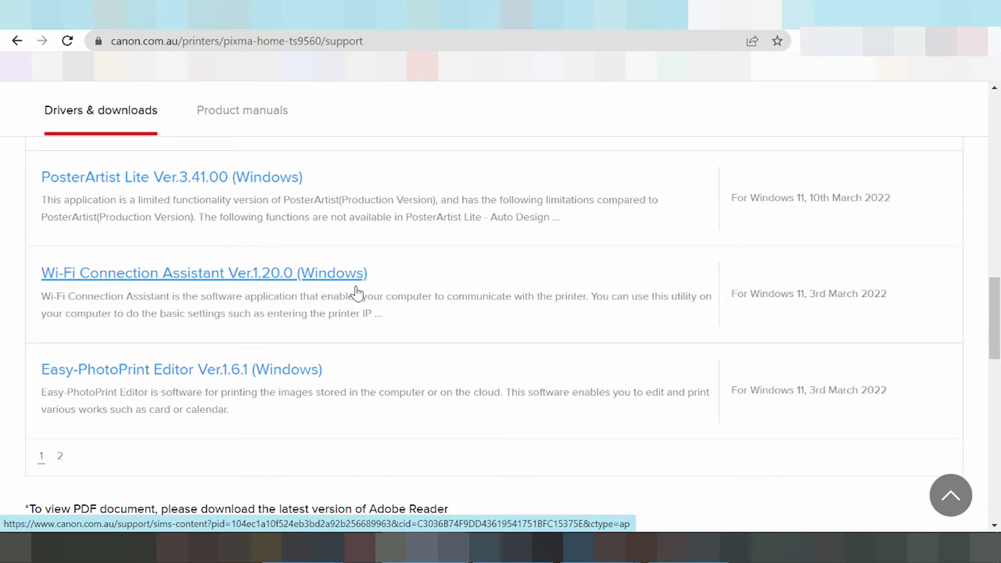
scroll(358, 294, down, 5)
Open the download page of the TS9500 series Full Driver & Software Package (Windows) from the Drivers list
scroll(395, 315, up, 6)
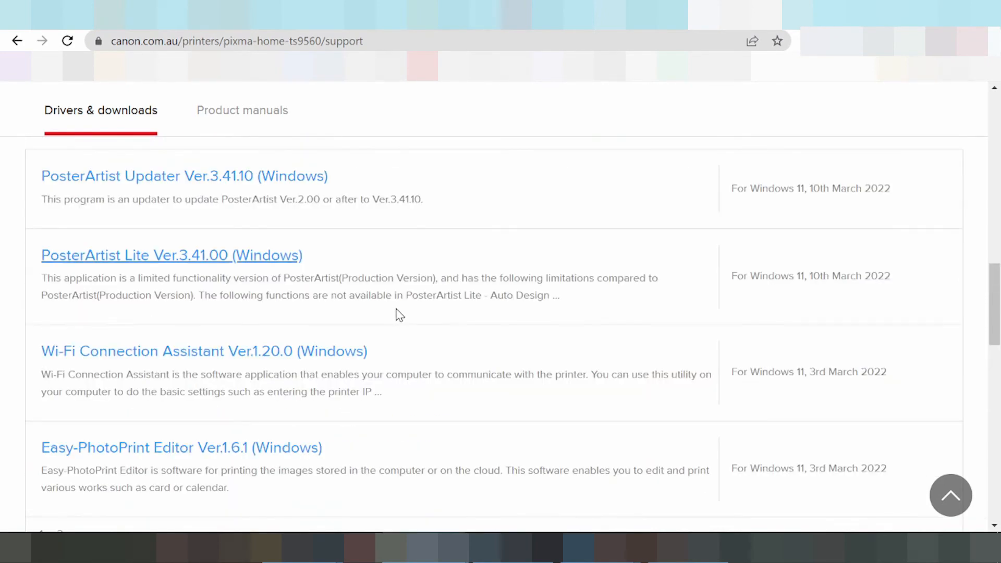
scroll(408, 342, up, 8)
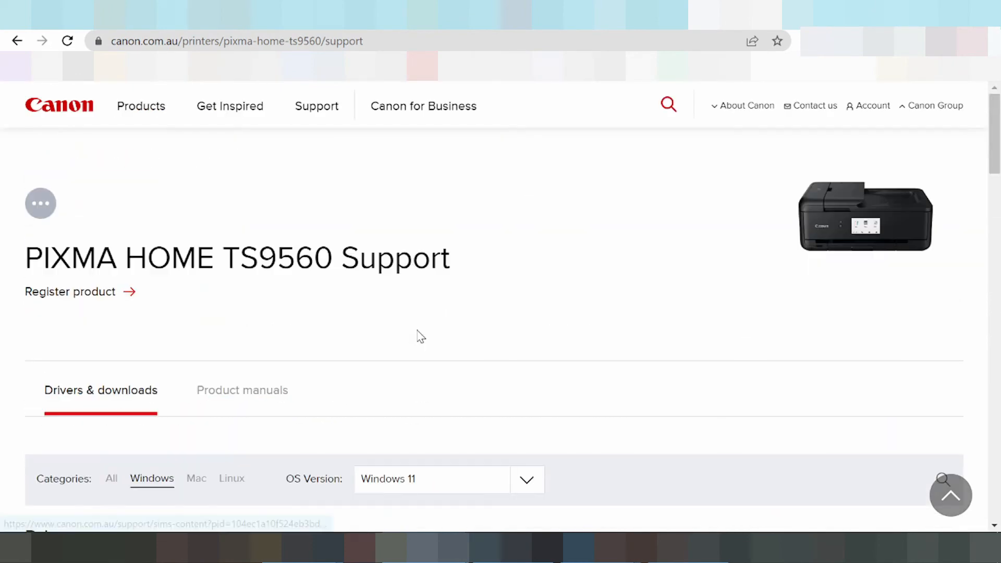
scroll(420, 337, down, 5)
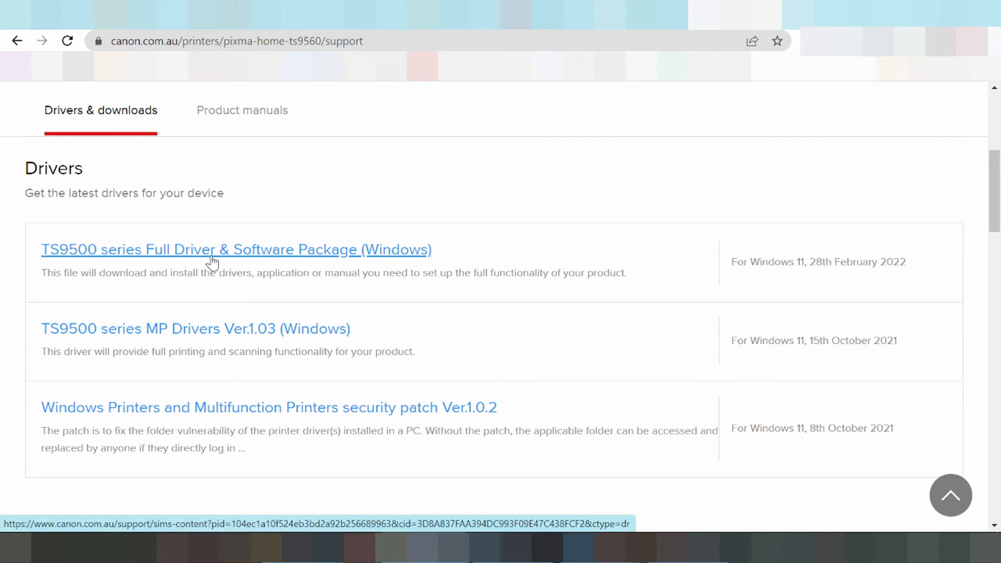
click(266, 255)
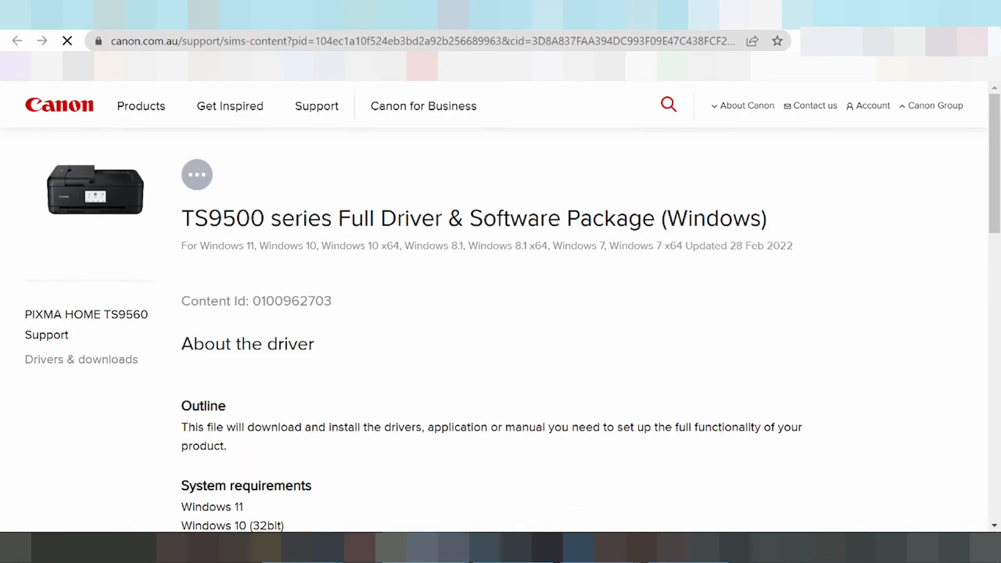
Examine the driver package's outline, supported Windows versions under System requirements, and setup instructions
scroll(295, 214, down, 3)
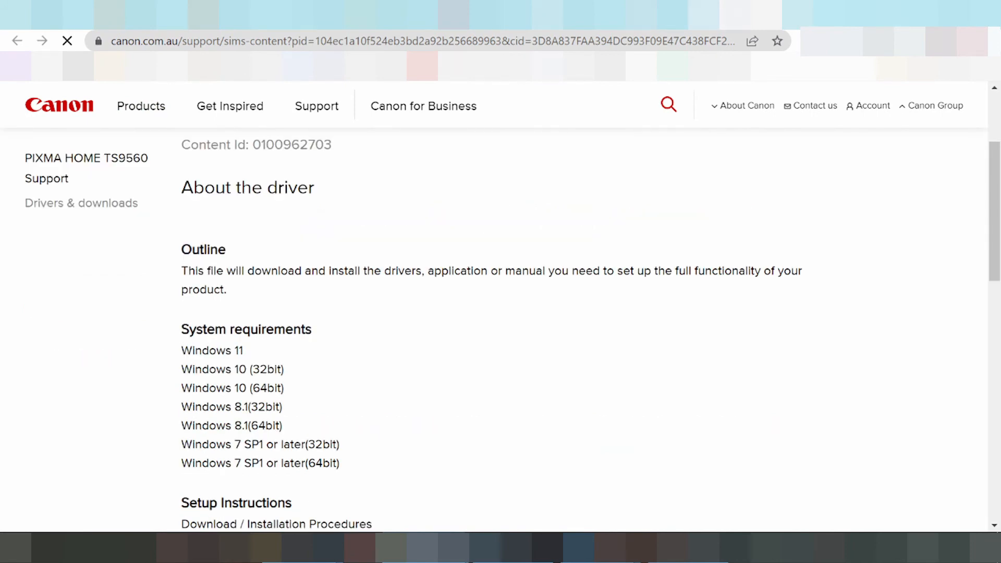
scroll(292, 272, down, 2)
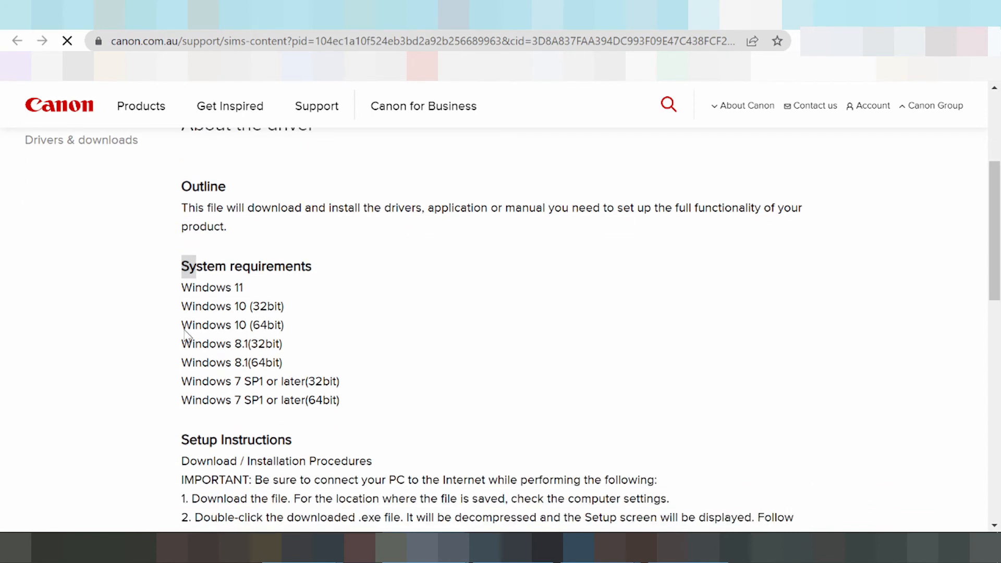
drag(180, 170, 275, 269)
scroll(295, 313, down, 1)
scroll(296, 313, down, 1)
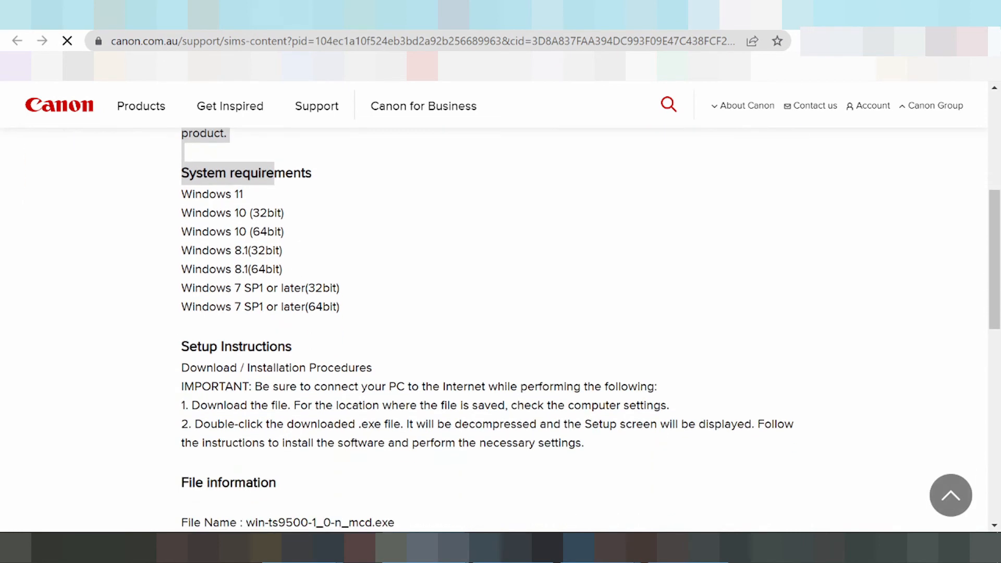
drag(181, 288, 217, 269)
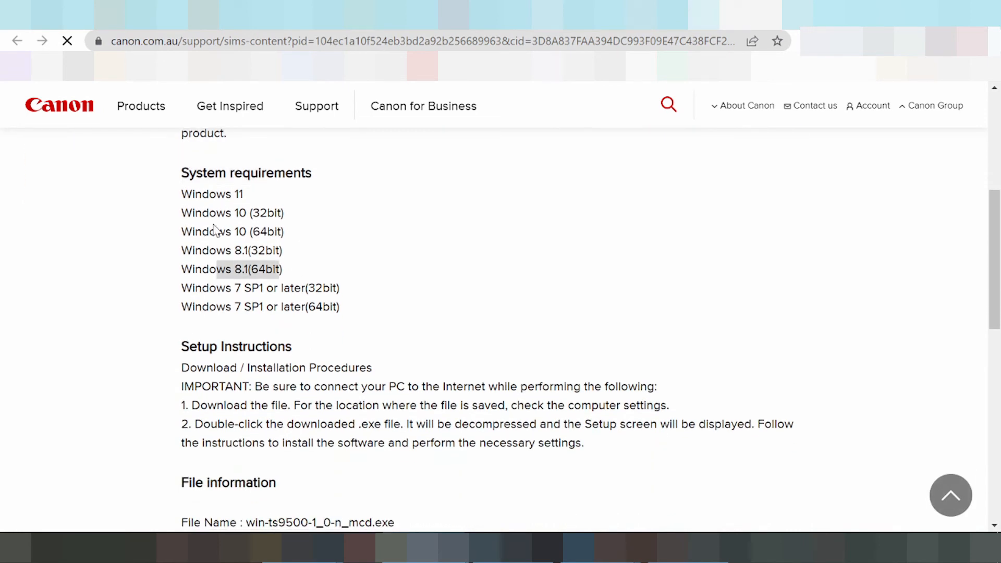
Agree to the disclaimer terms below the file information and download the driver package win-ts9500-1_0-n_mcd.exe
drag(216, 230, 231, 231)
scroll(339, 211, down, 3)
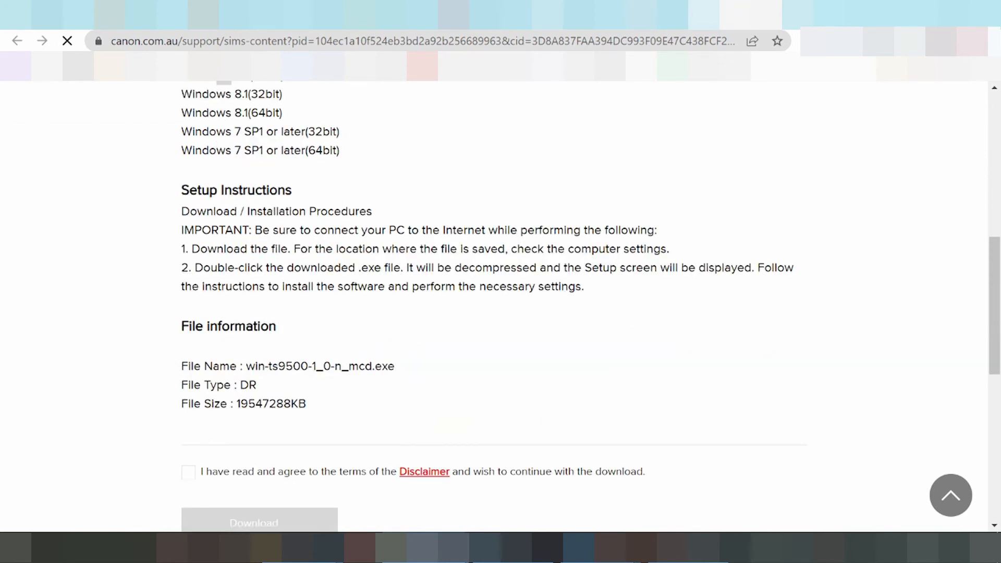
scroll(295, 205, down, 2)
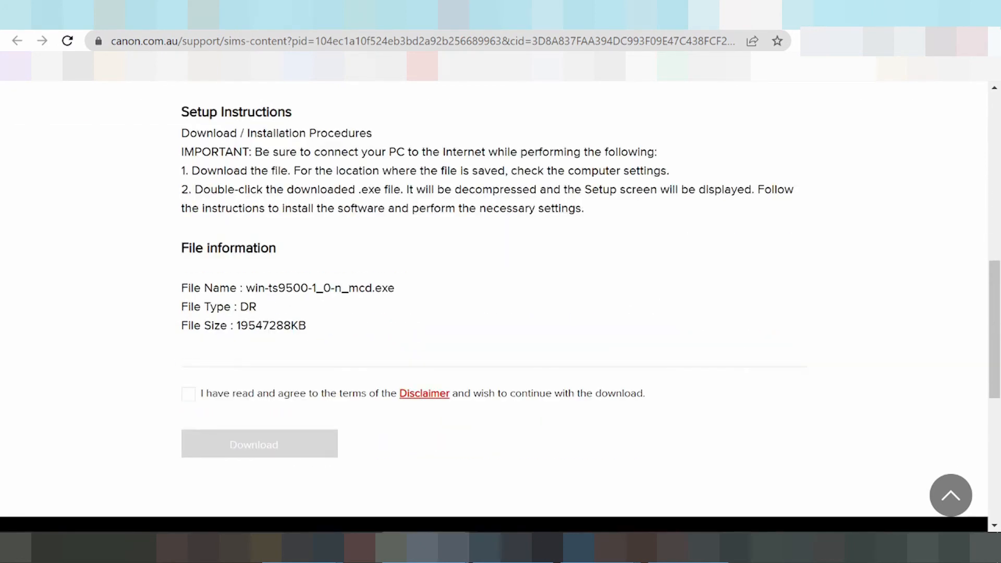
click(190, 402)
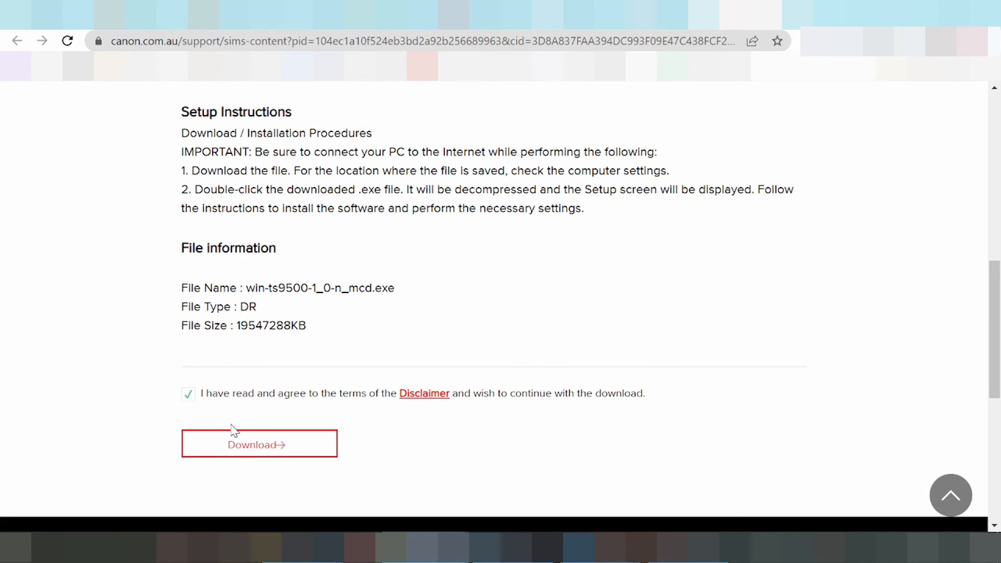
click(190, 404)
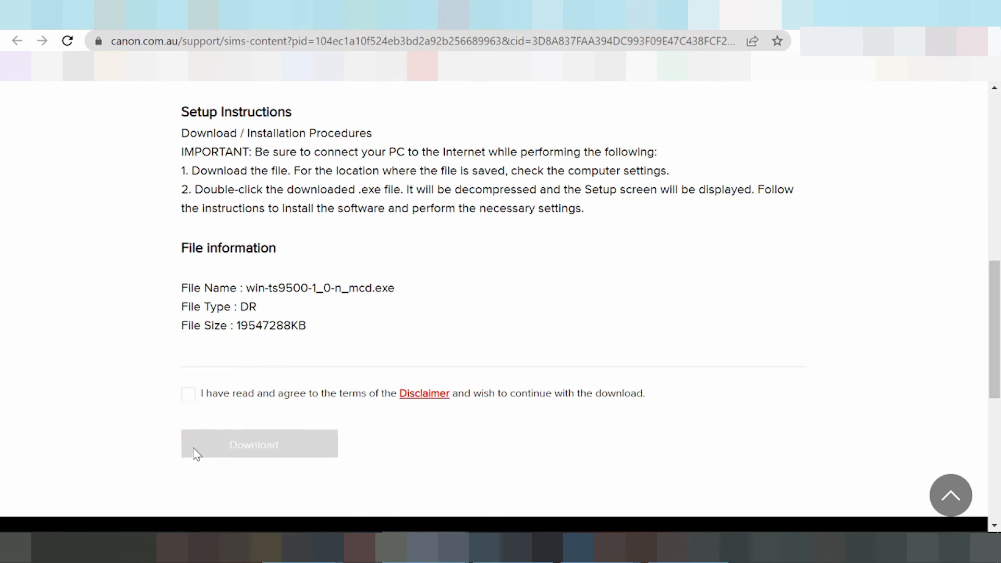
click(189, 396)
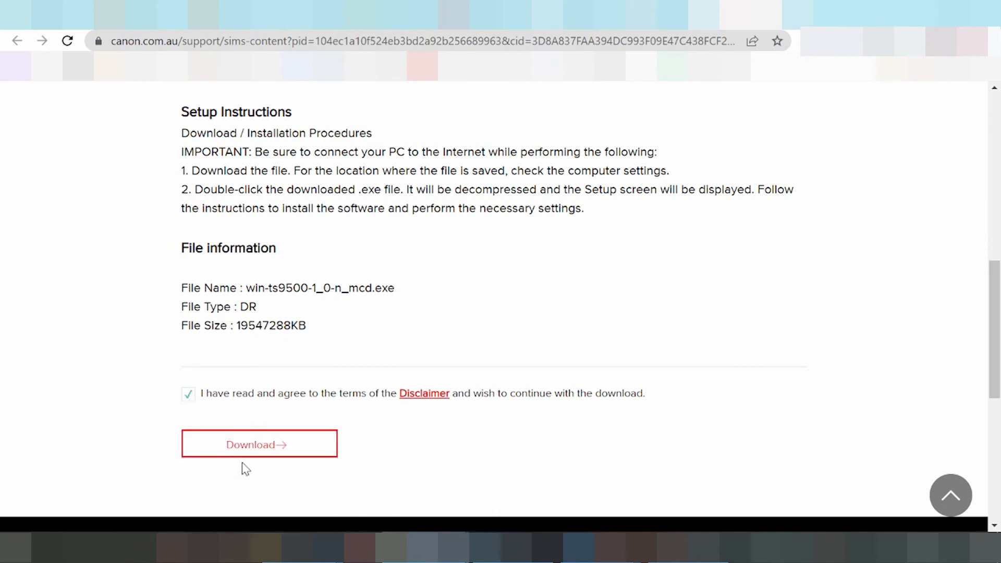
click(251, 452)
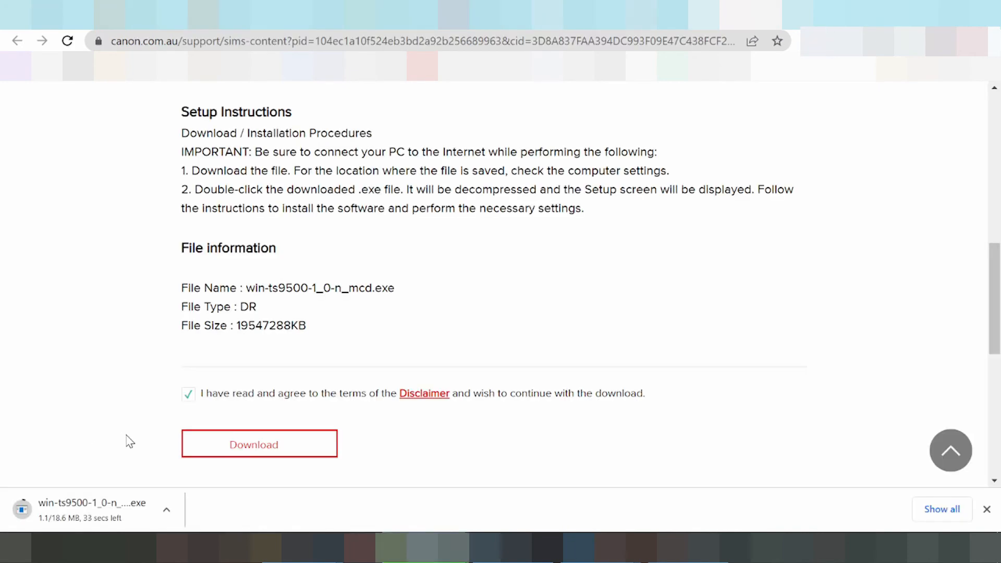
scroll(119, 434, up, 10)
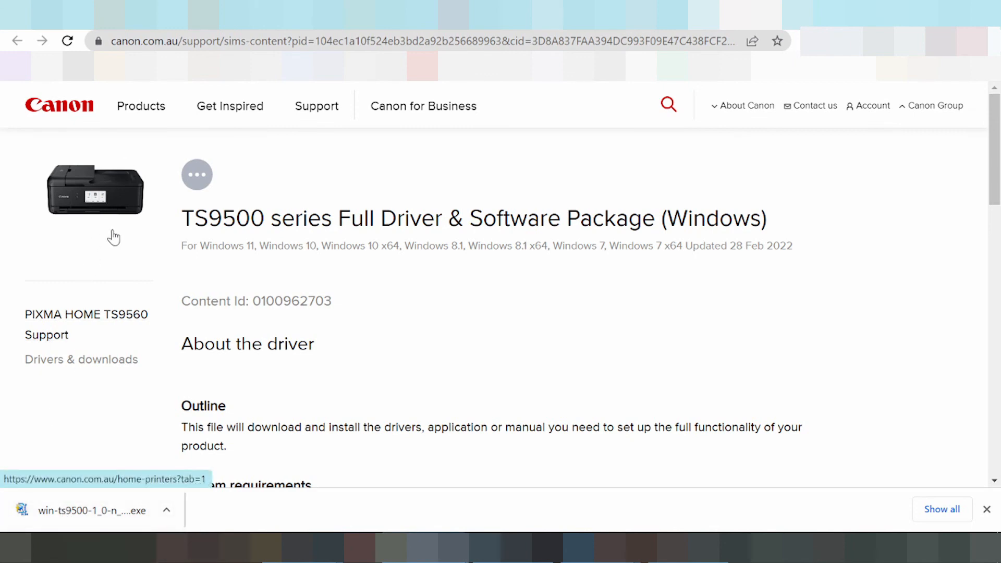
scroll(381, 233, down, 1)
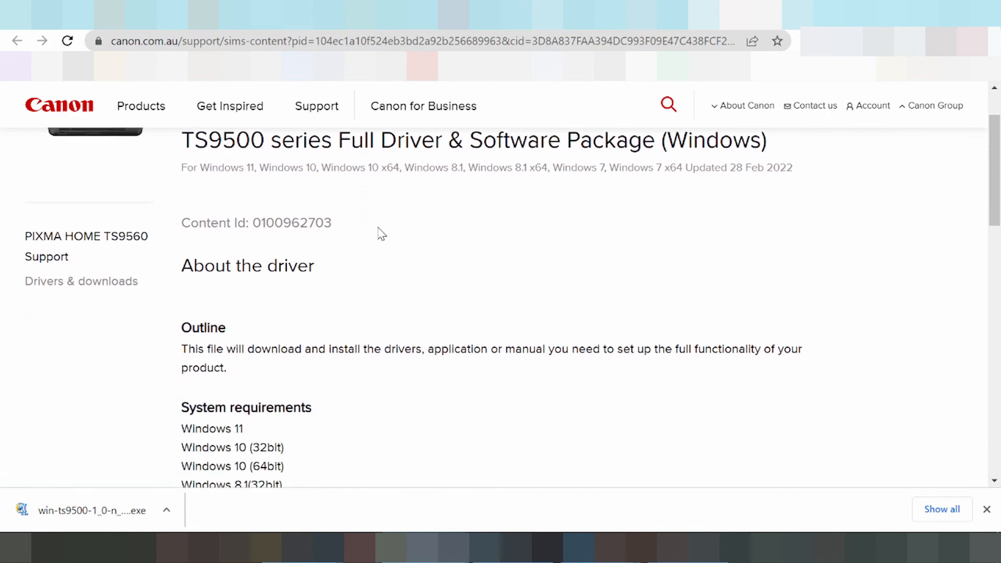